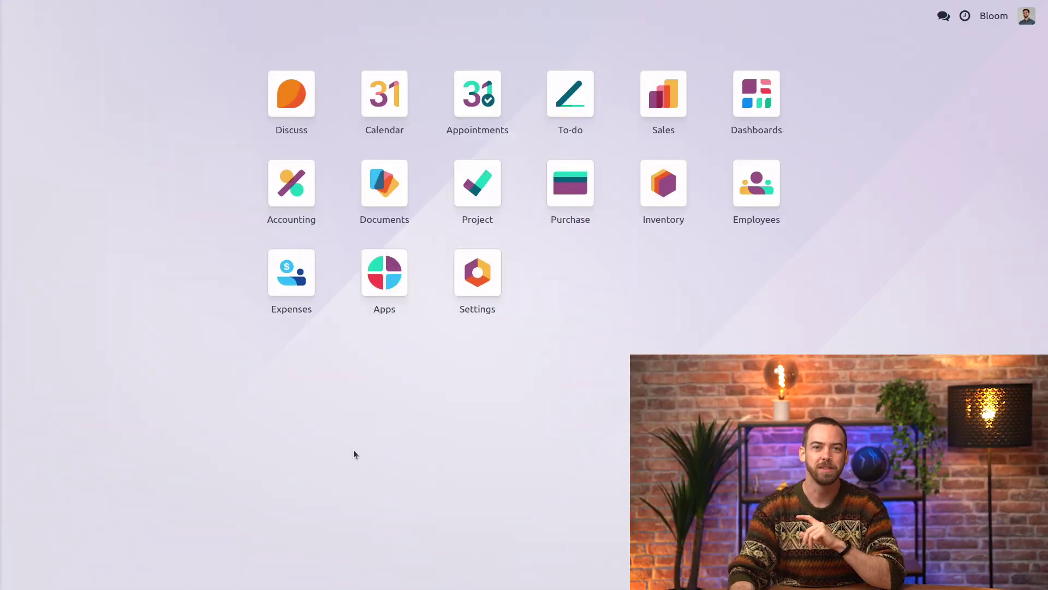
Open the Settings app from the Odoo home screen
left_click(473, 289)
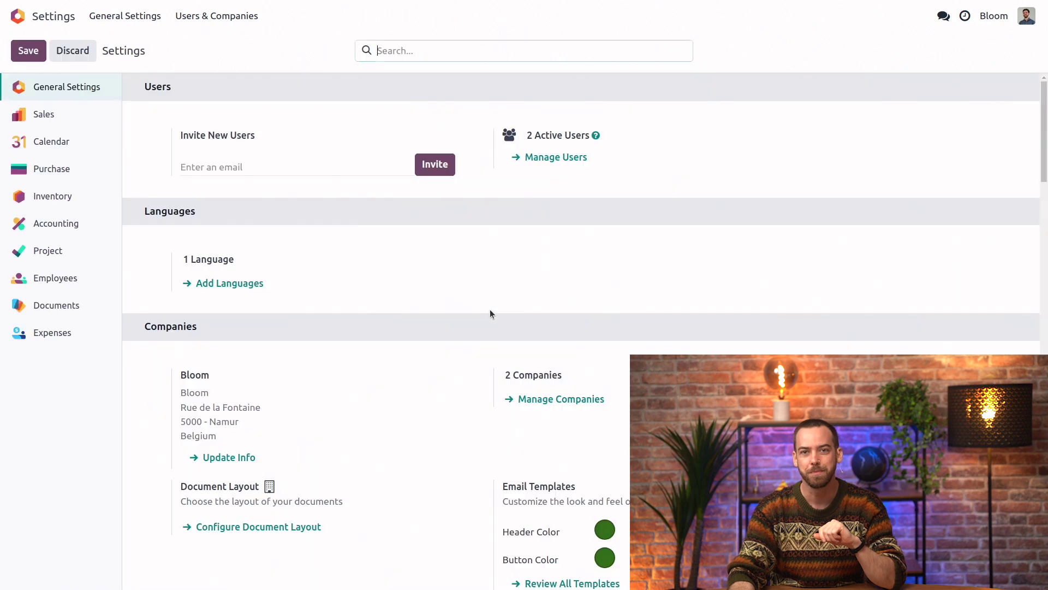
Open Manage Companies to list Bloom and Bloom Canada
left_click(561, 401)
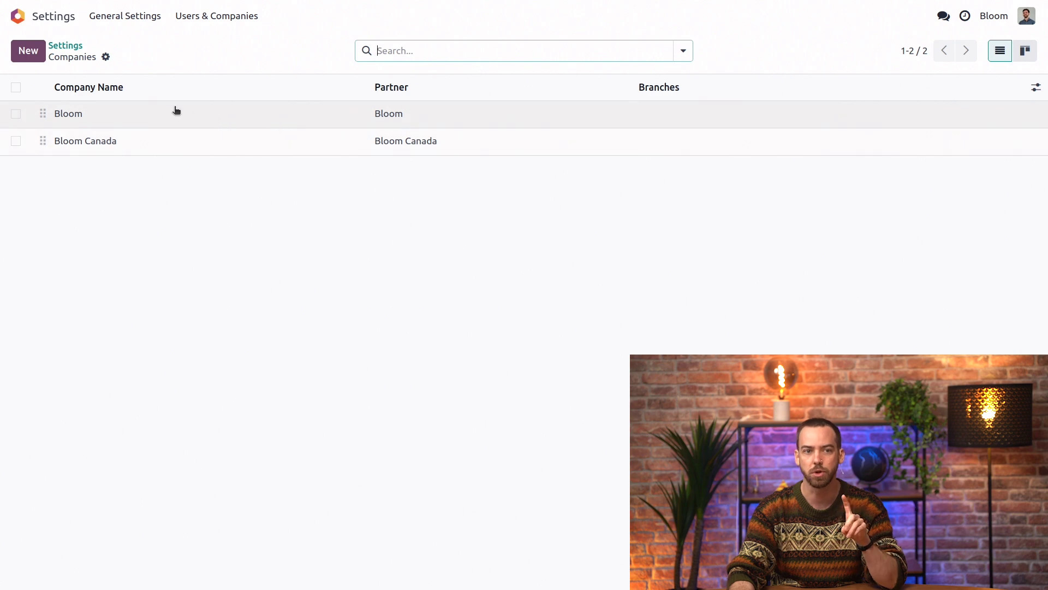
Open the Bloom company's Branches tab and start a new branch
left_click(155, 117)
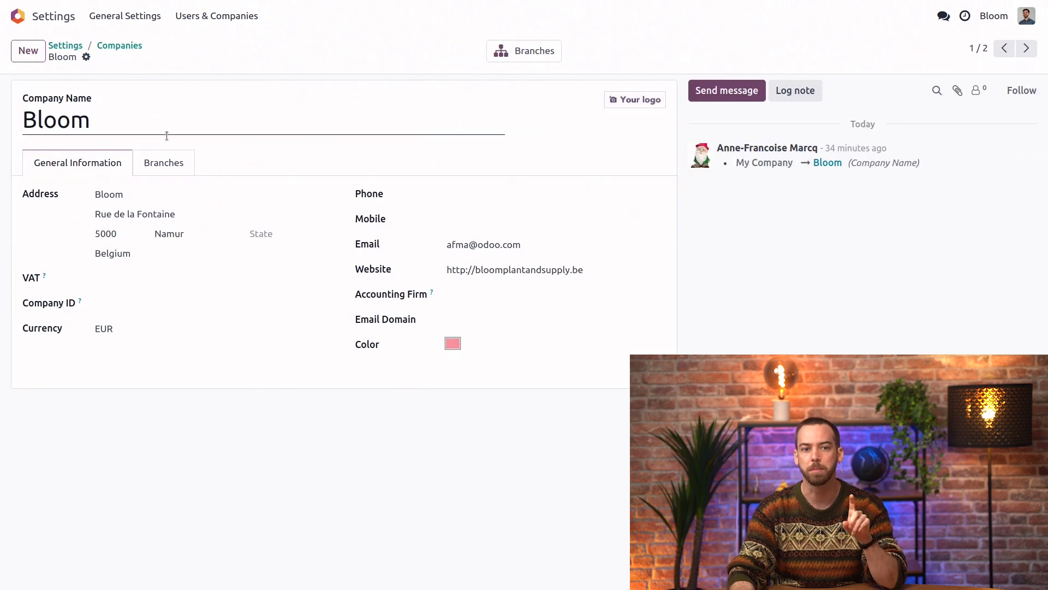
left_click(168, 166)
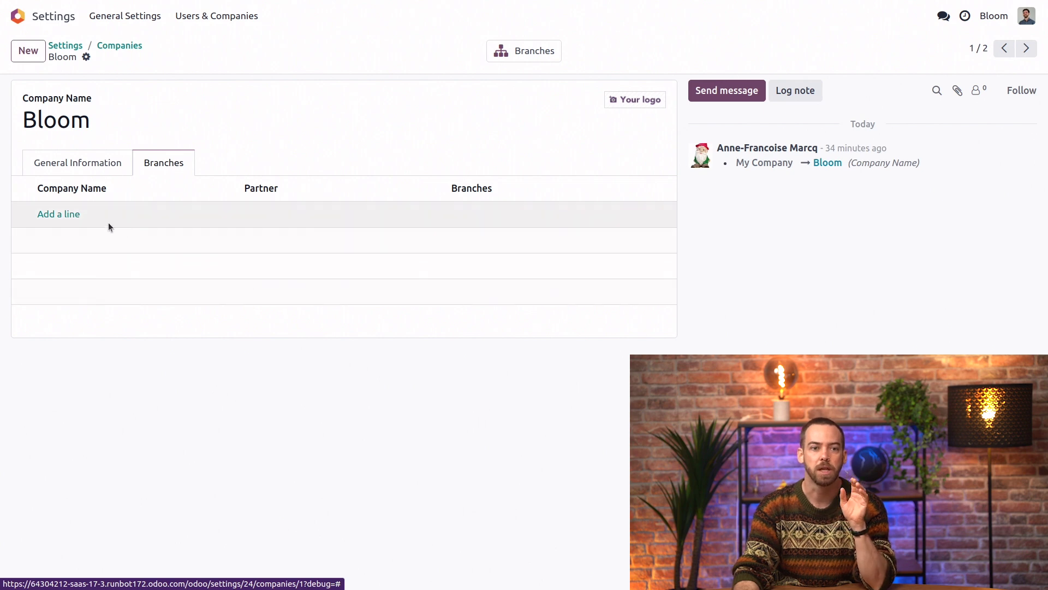
left_click(64, 214)
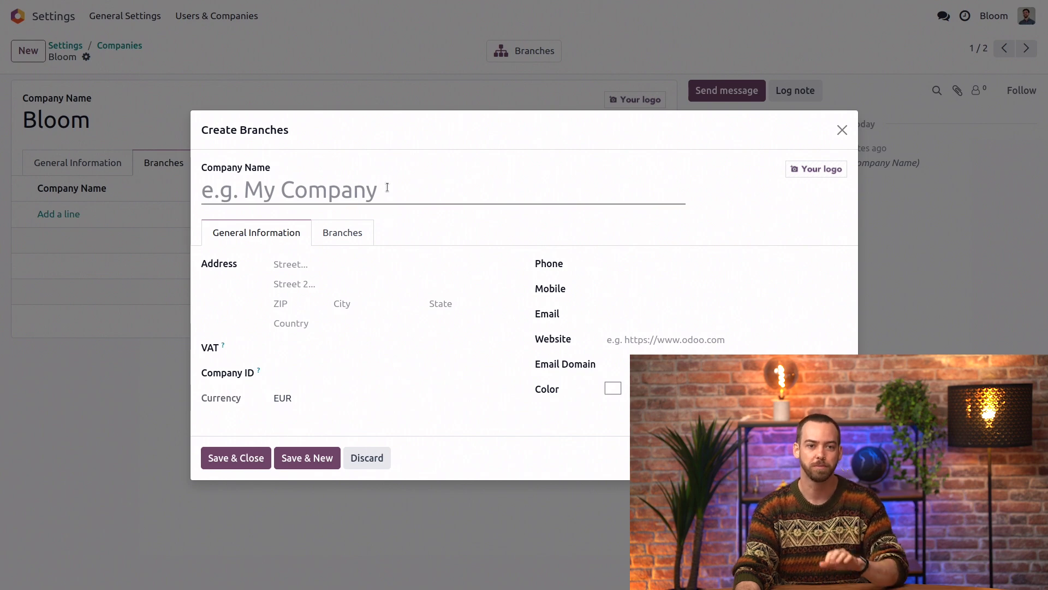
Name the branch 'Bloom Antwerp', paste its street address, and set ZIP 2000 and city Antwerp
left_click(368, 182)
type("Bloom")
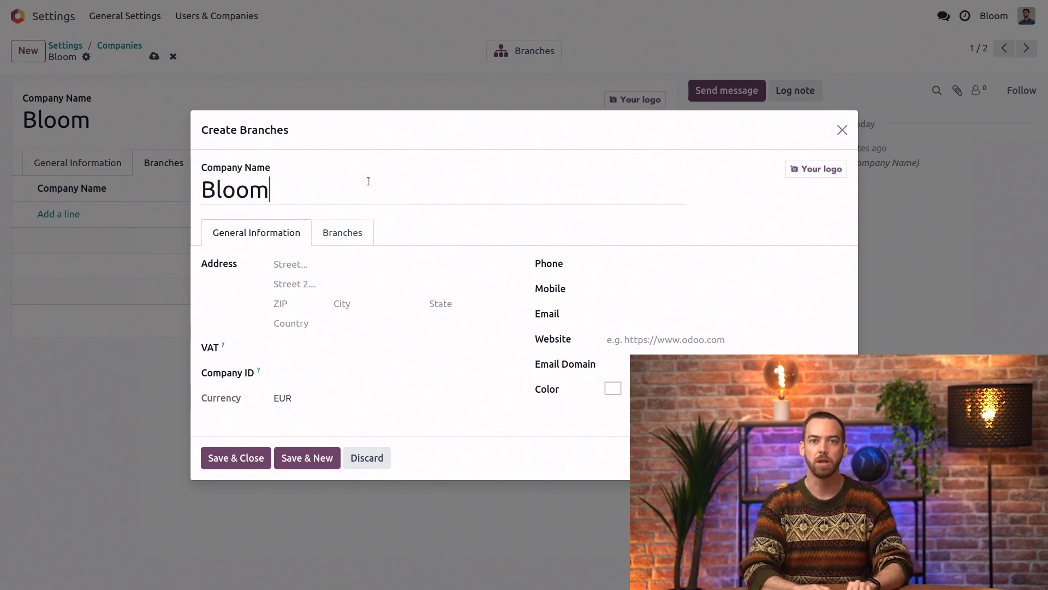
type(" Antwerp")
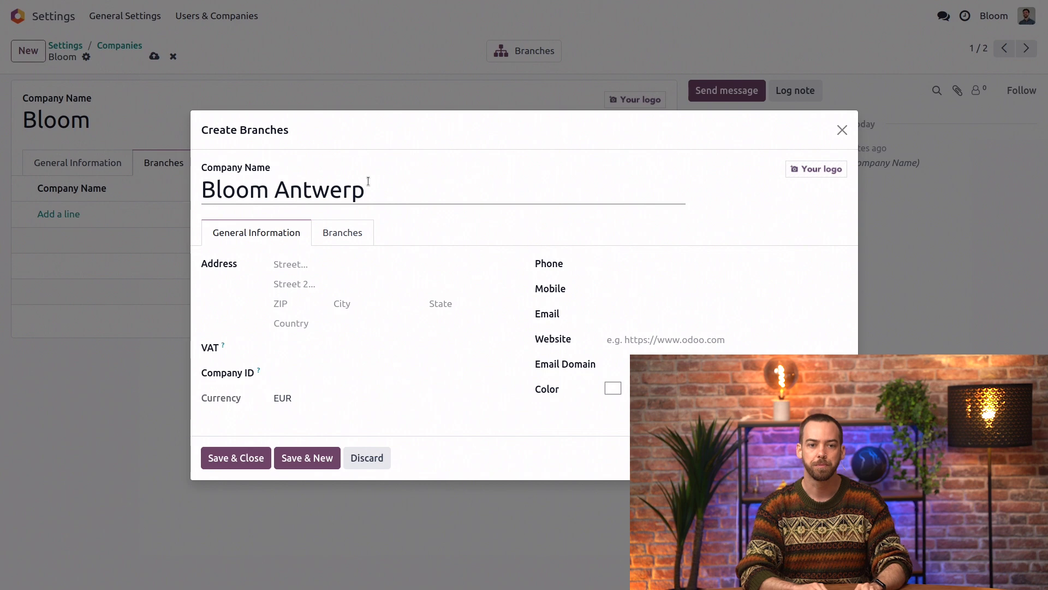
key("Tab")
key("Tab")
type("Lange Nieuwstraat 13")
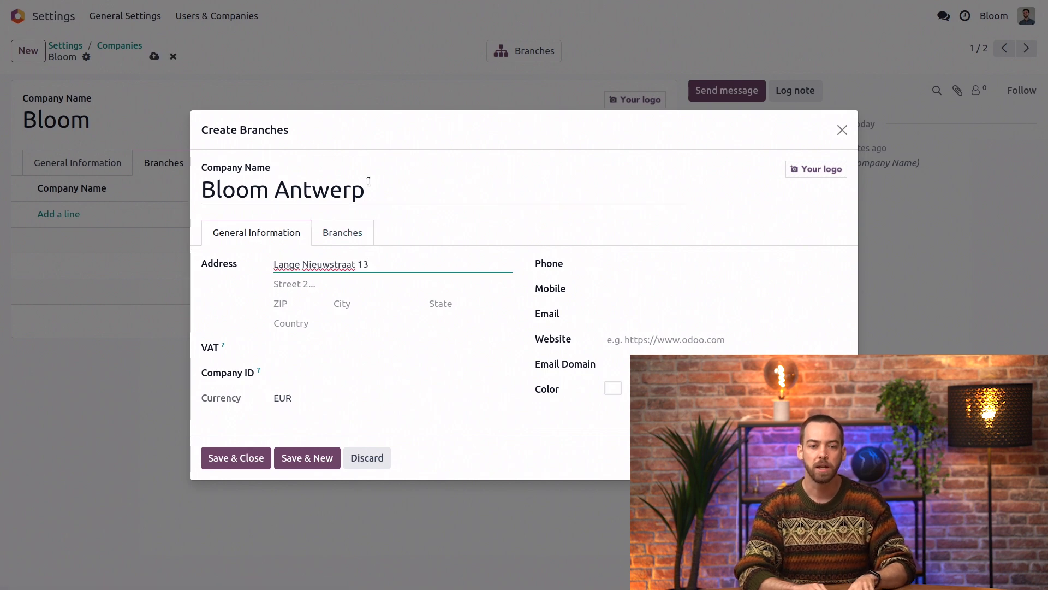
key("Tab")
key("Tab")
type("2000")
key("Tab")
type("Antwerp")
Set the branch's country to Belgium and save the branch
key("Tab")
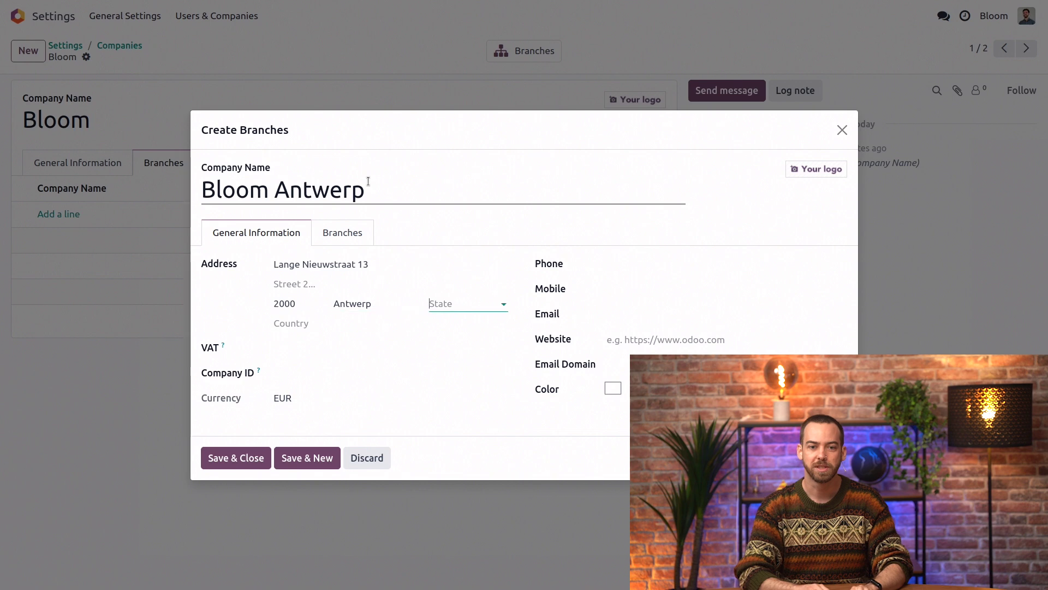
key("Tab")
type("Be")
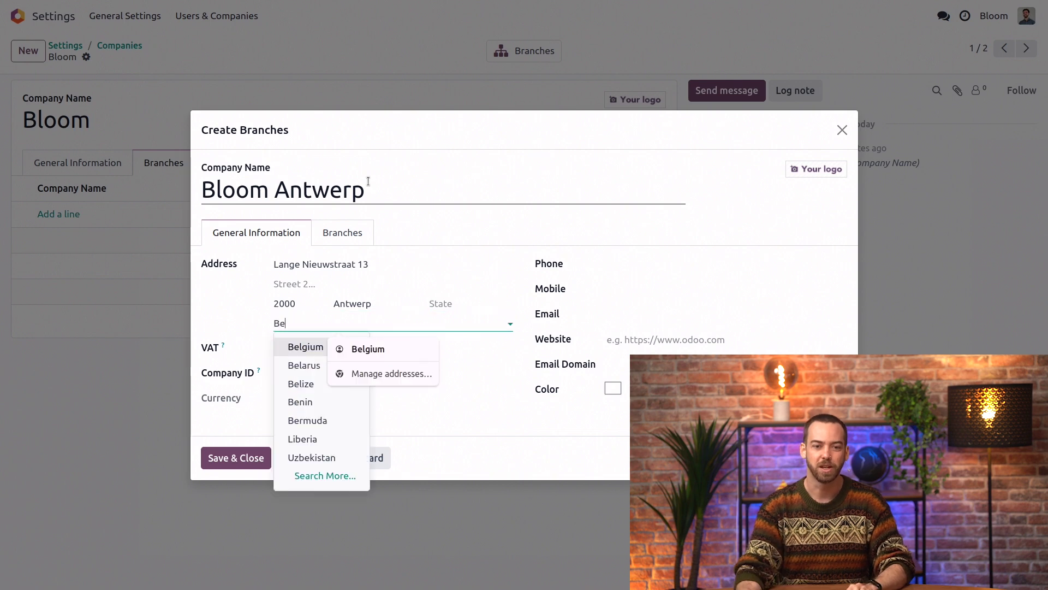
left_click(288, 345)
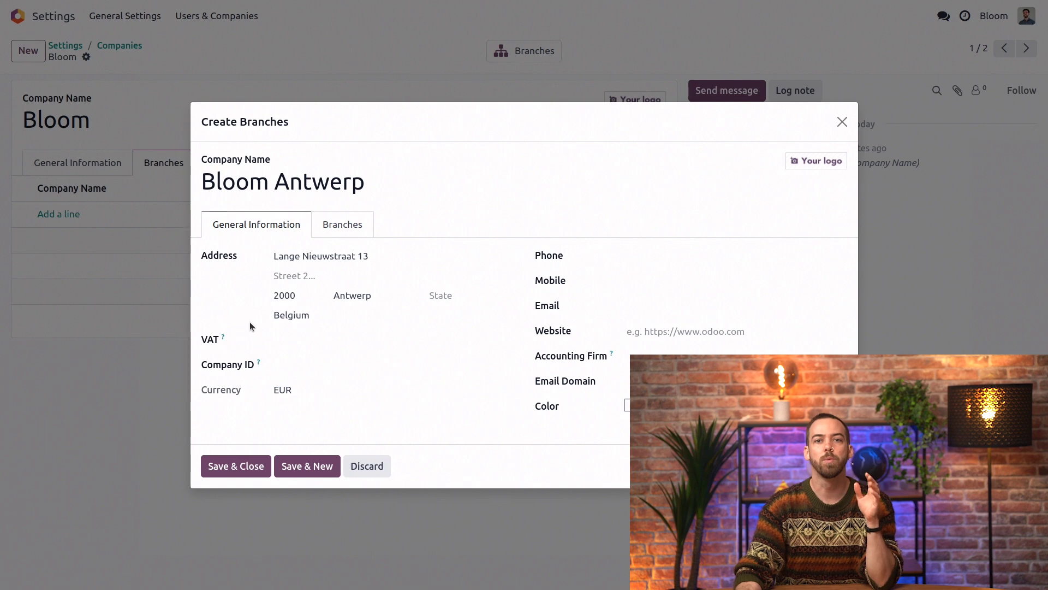
left_click(250, 476)
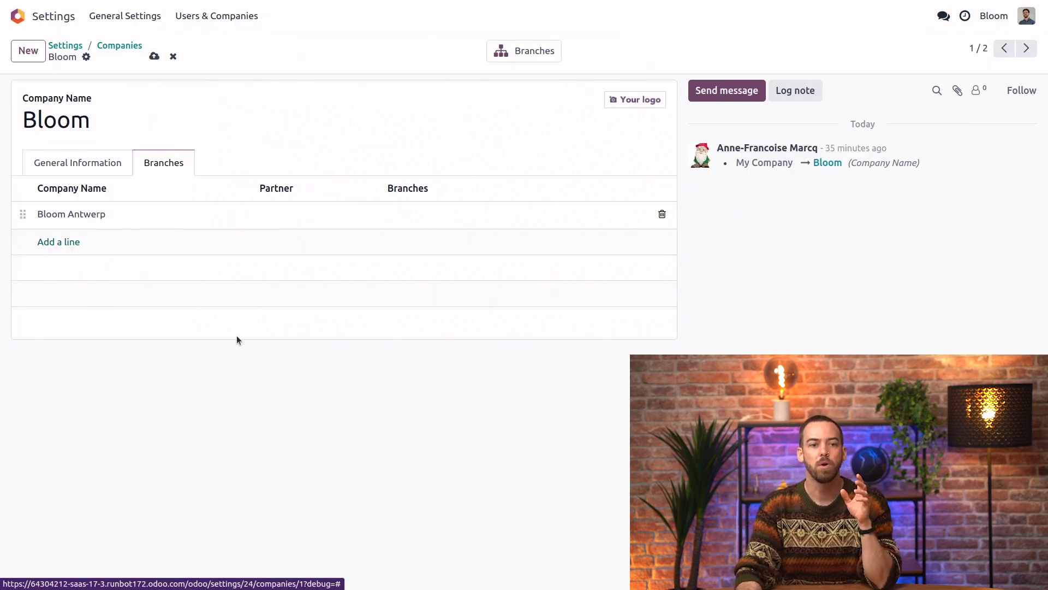
Back in the Companies list, activate Bloom Antwerp in the company switcher, then work in it alone
left_click(132, 48)
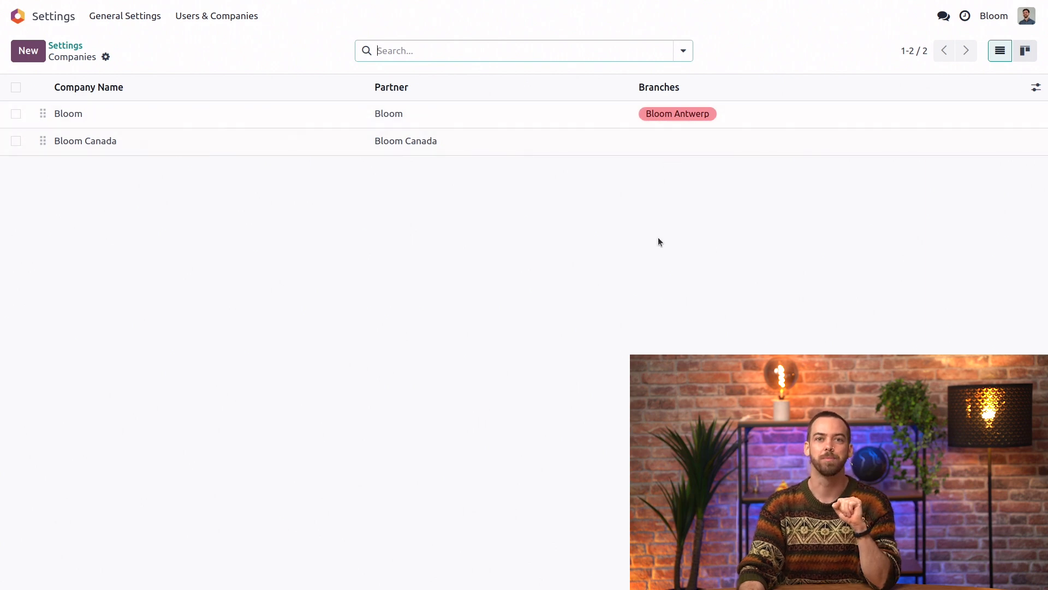
left_click(987, 18)
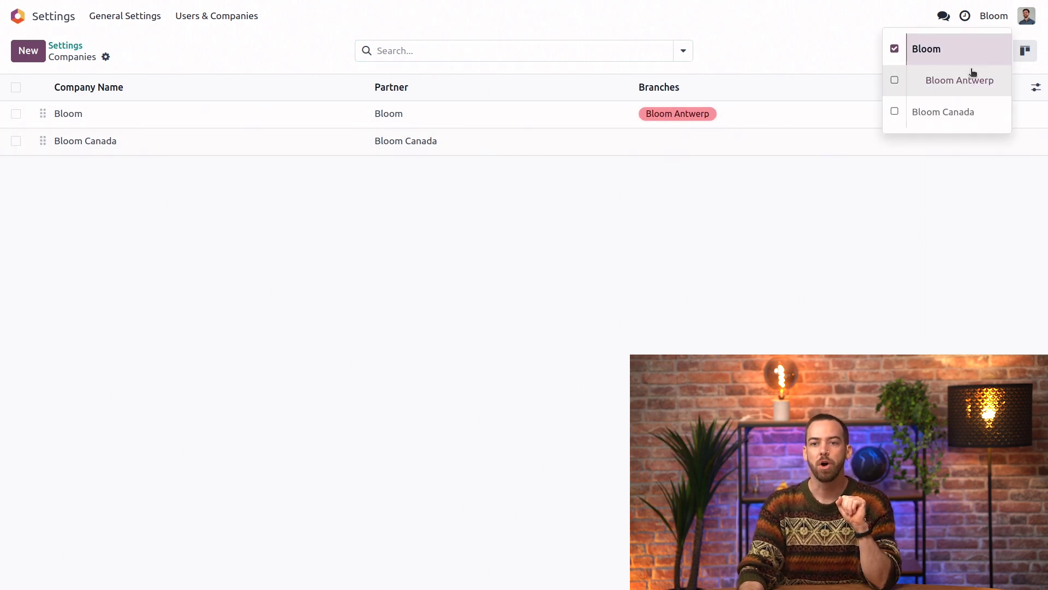
left_click(969, 51)
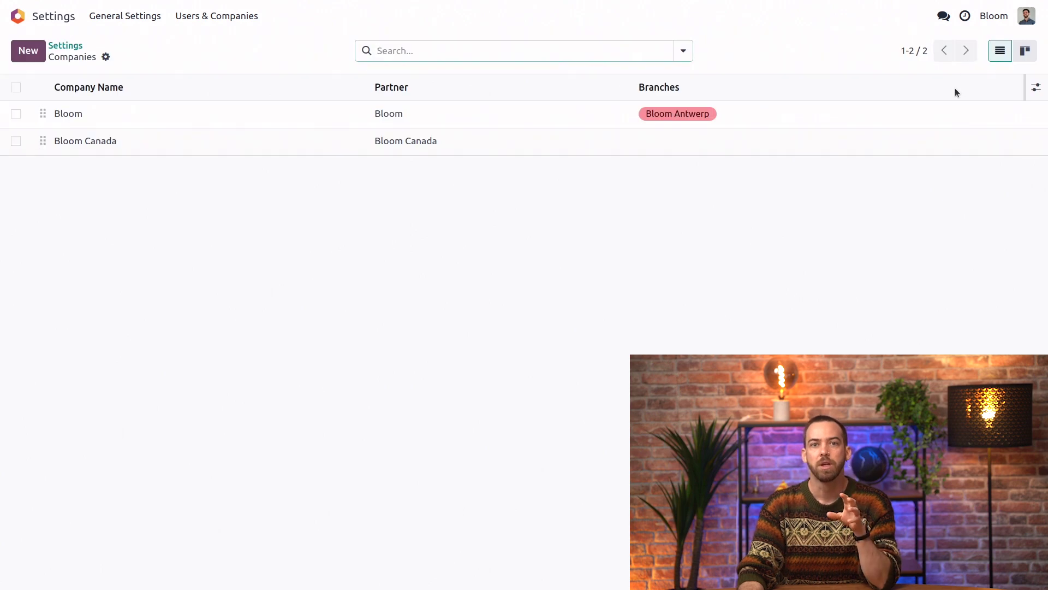
left_click(992, 21)
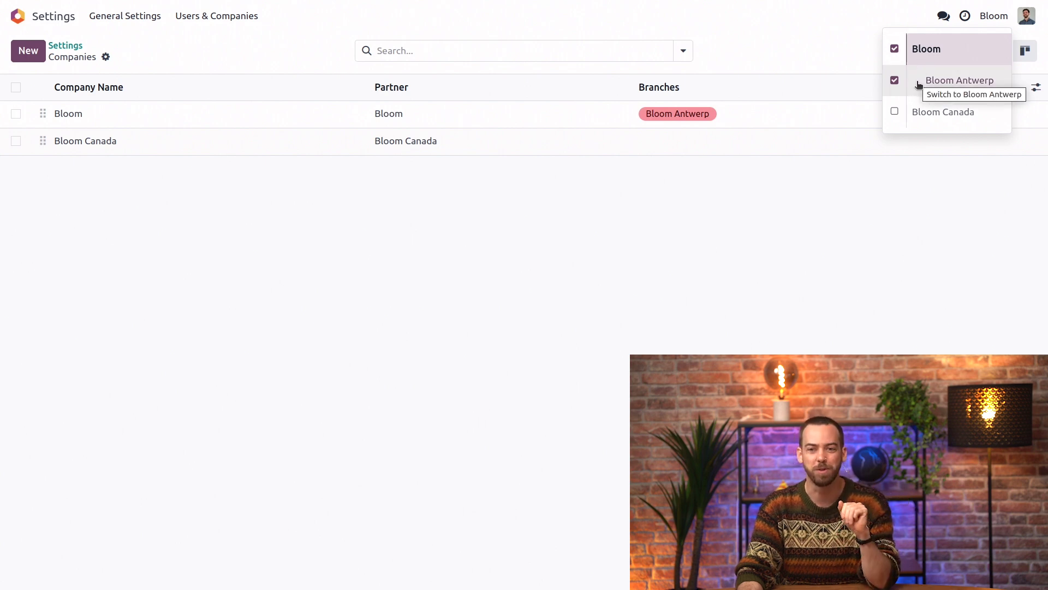
left_click(965, 83)
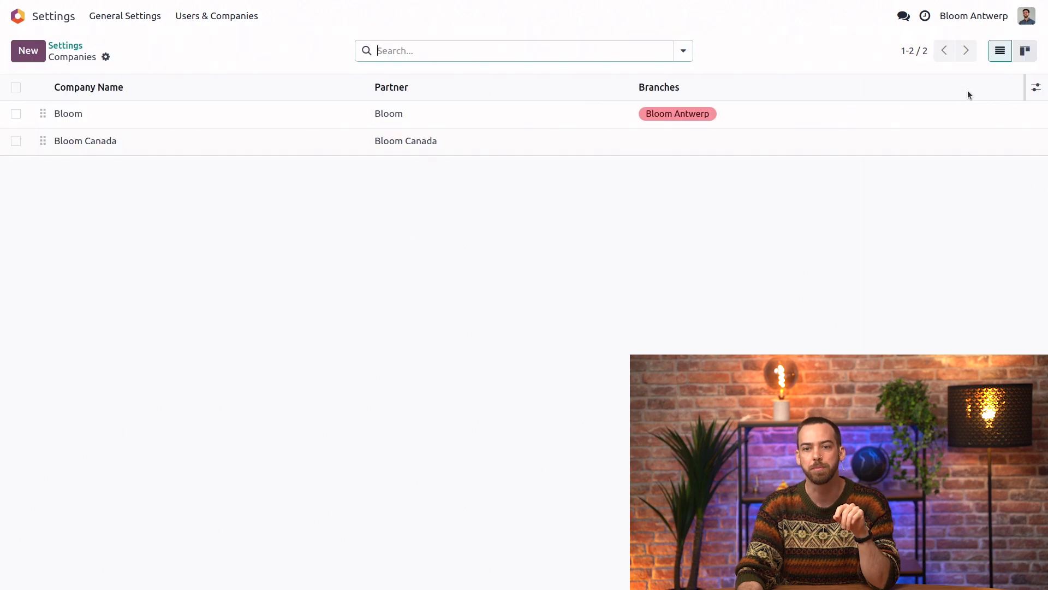
Switch the active company back to Bloom and return to the apps overview
left_click(973, 21)
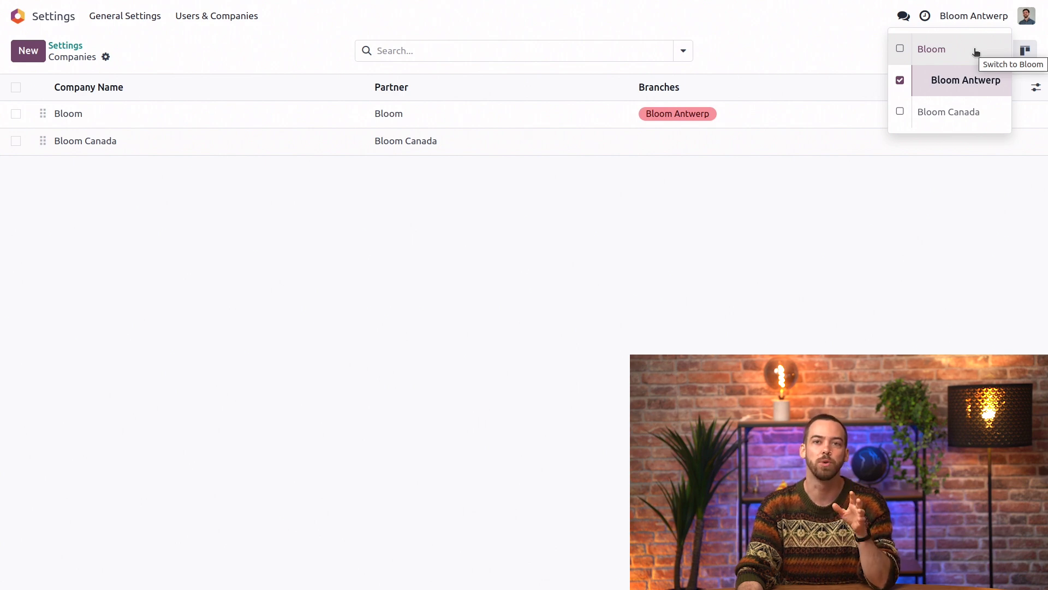
left_click(958, 57)
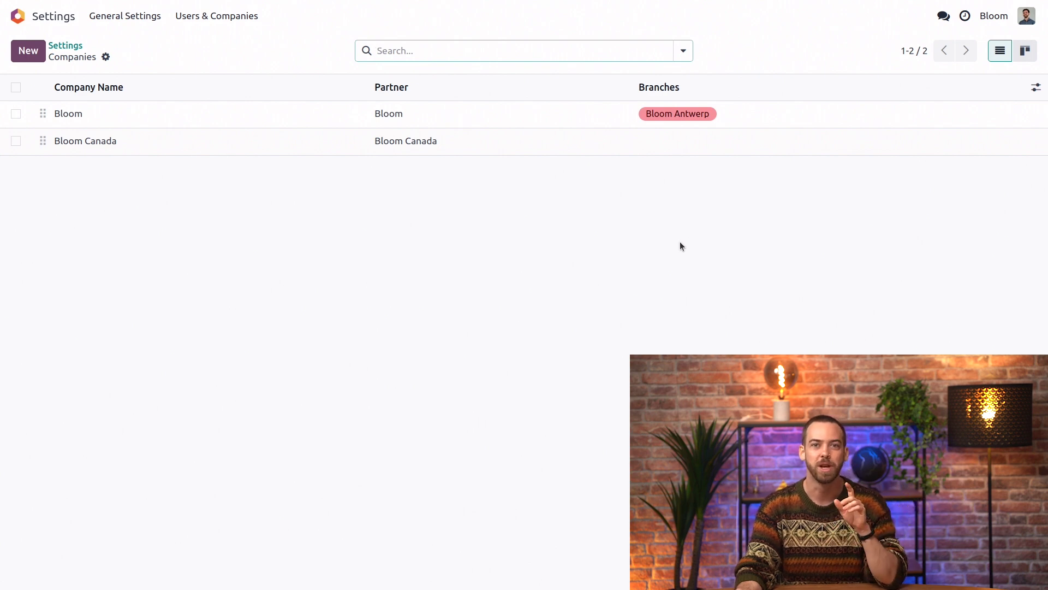
left_click(57, 26)
Add Bloom Antwerp and Bloom Canada to the first user's allowed companies and save
left_click(476, 282)
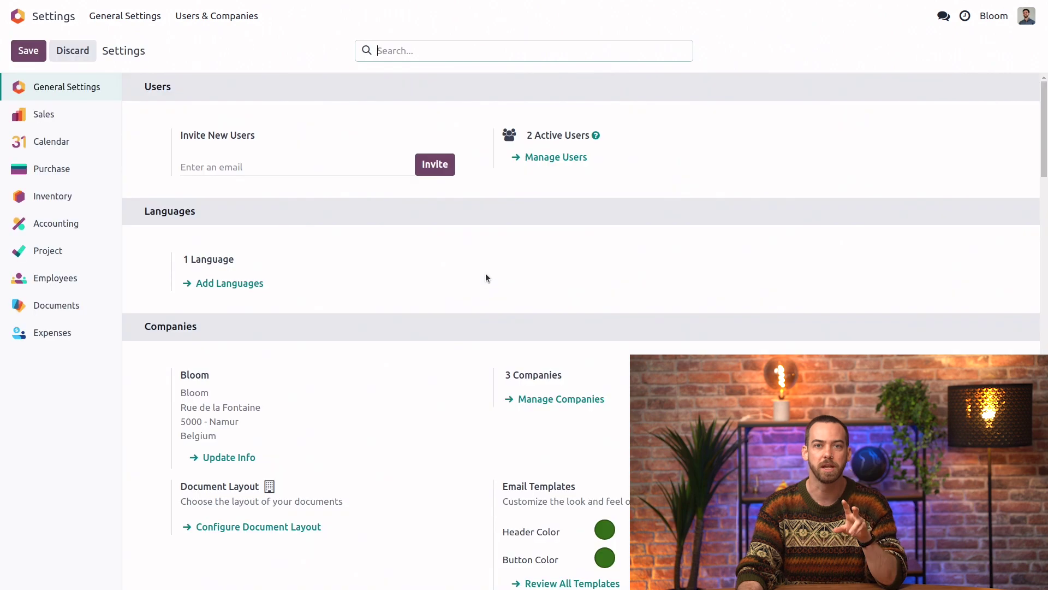
left_click(562, 161)
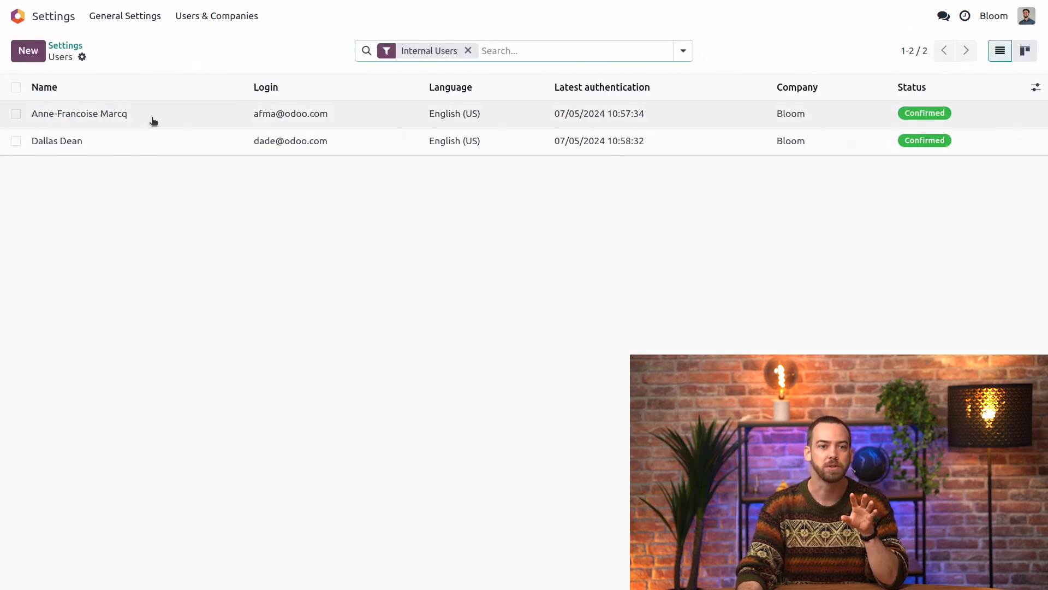
left_click(154, 118)
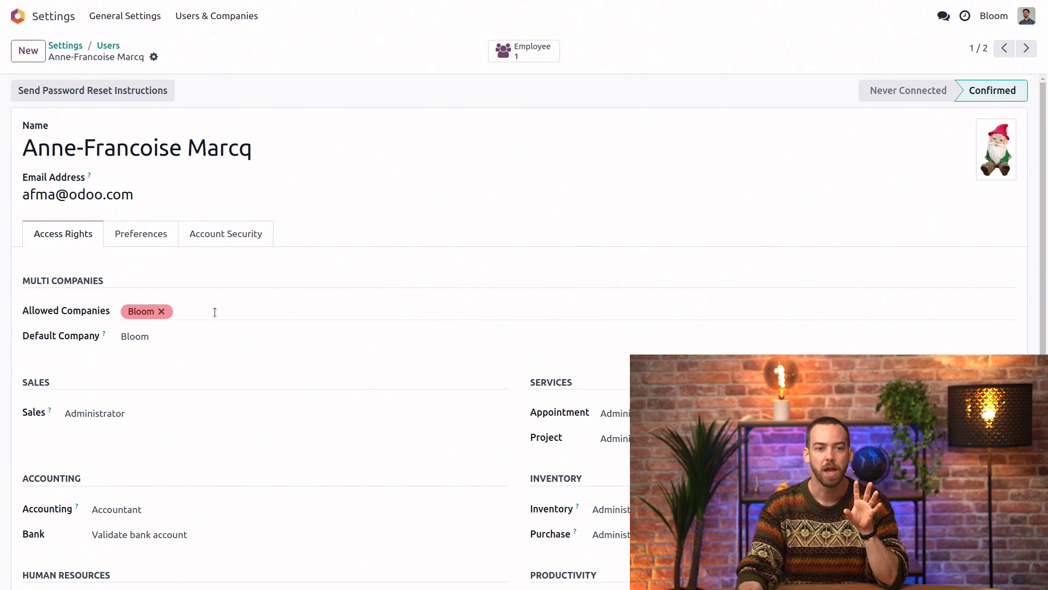
left_click(215, 312)
left_click(236, 349)
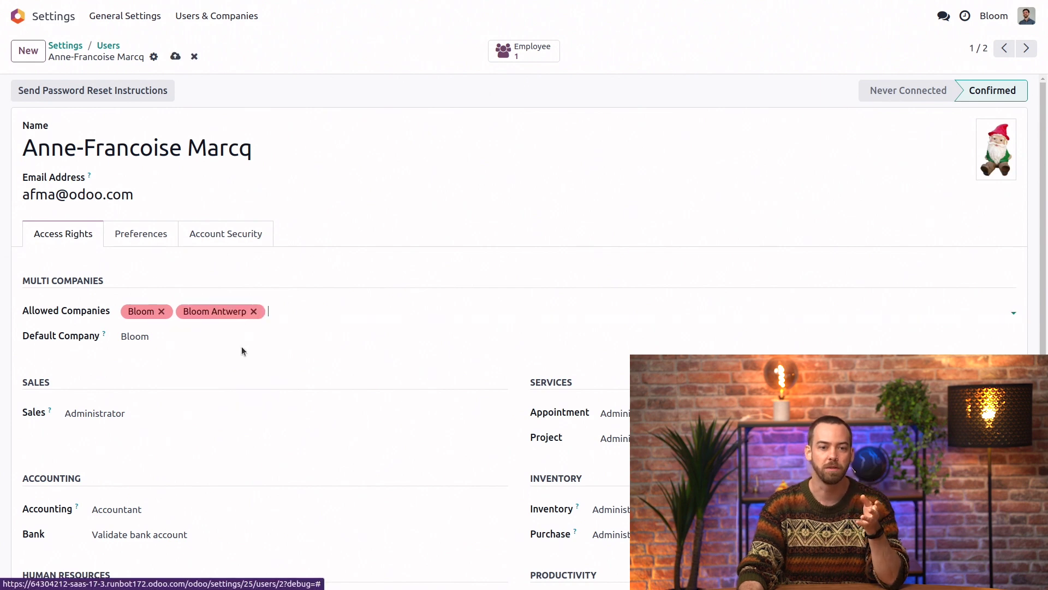
left_click(300, 317)
left_click(309, 368)
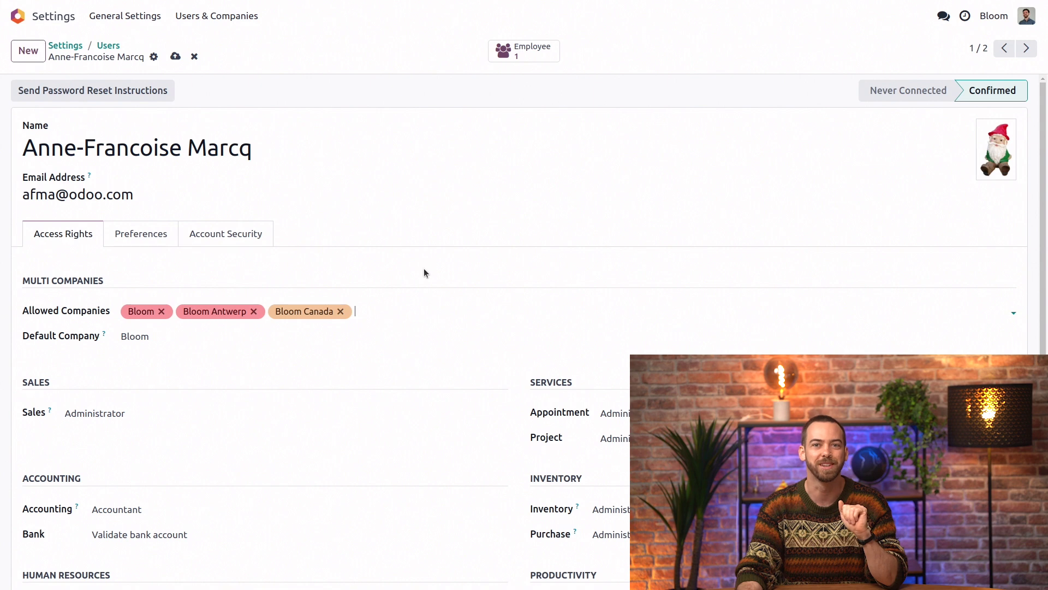
left_click(175, 56)
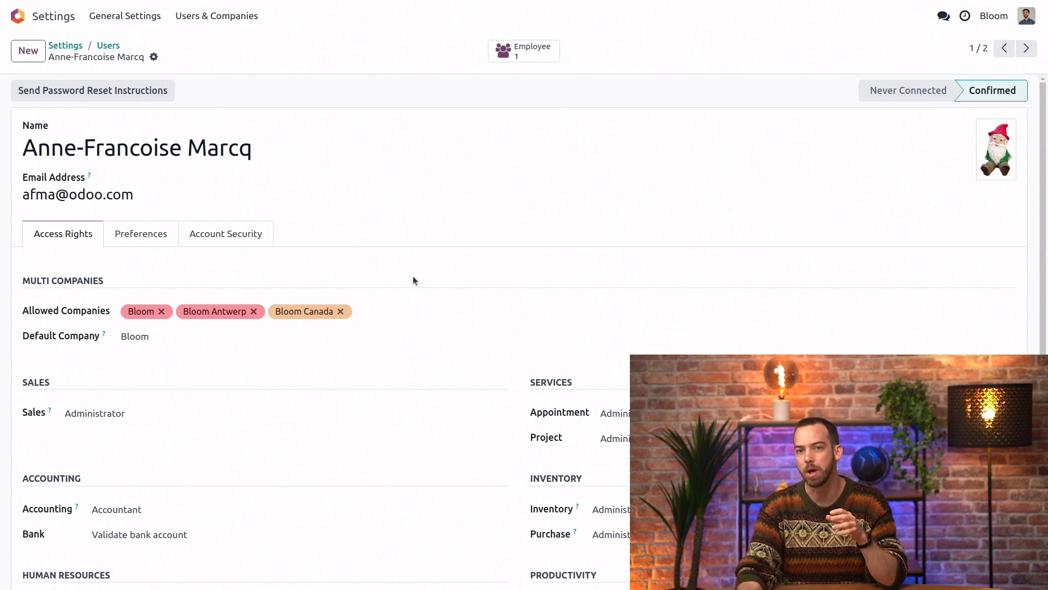
Search General Settings for 'inter' to show the Inter-Company Transactions options
left_click(140, 16)
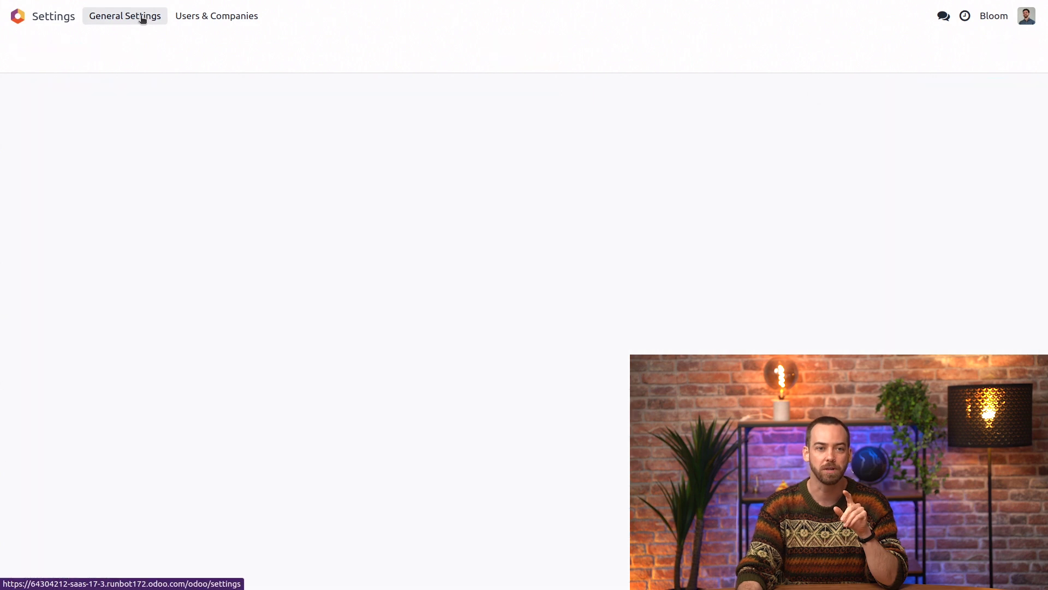
type("inter")
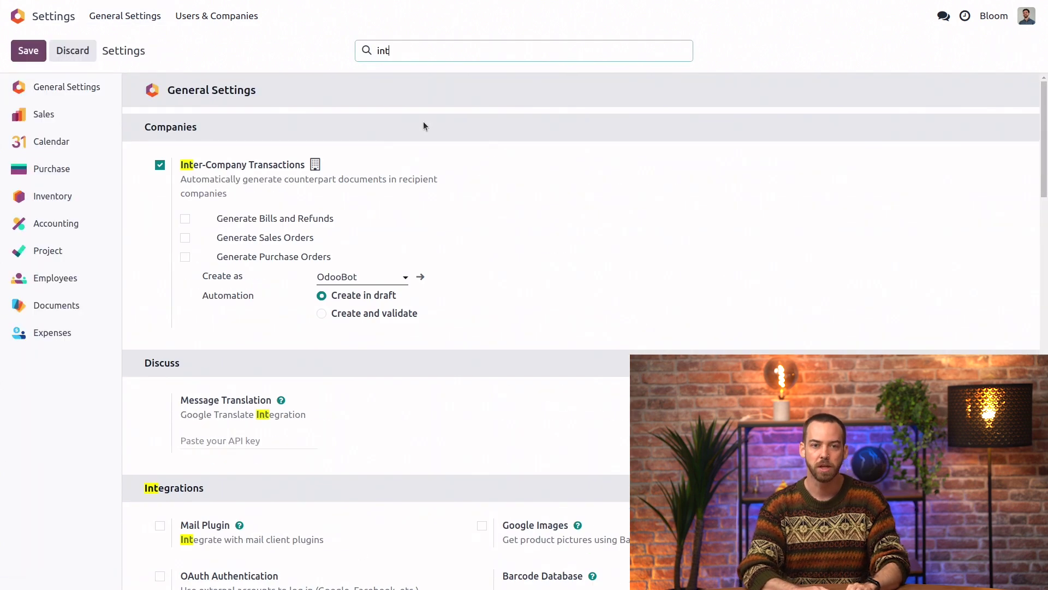